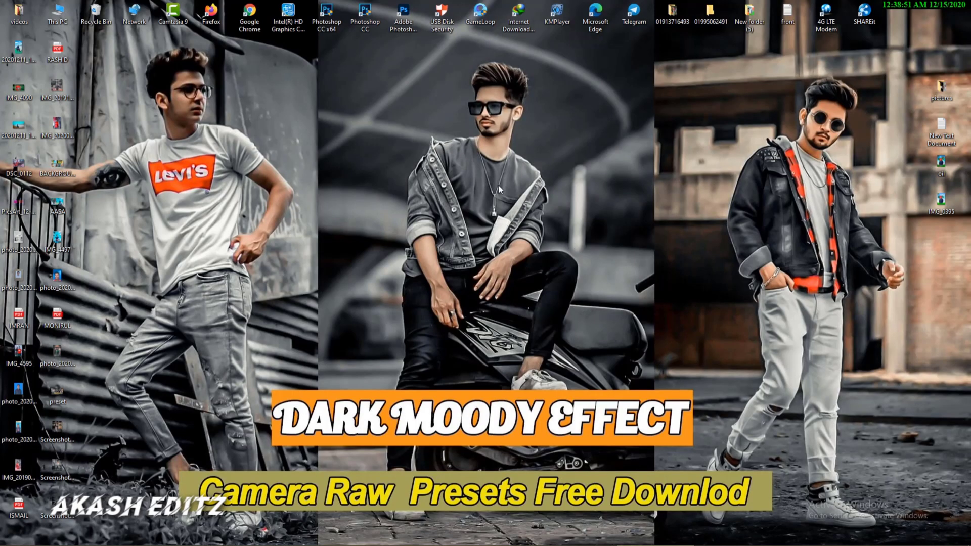
Refresh the desktop several times, then bring the Photoshop window with the Levi's photo forward
{"action": "right_click", "coordinate": [472, 167]}
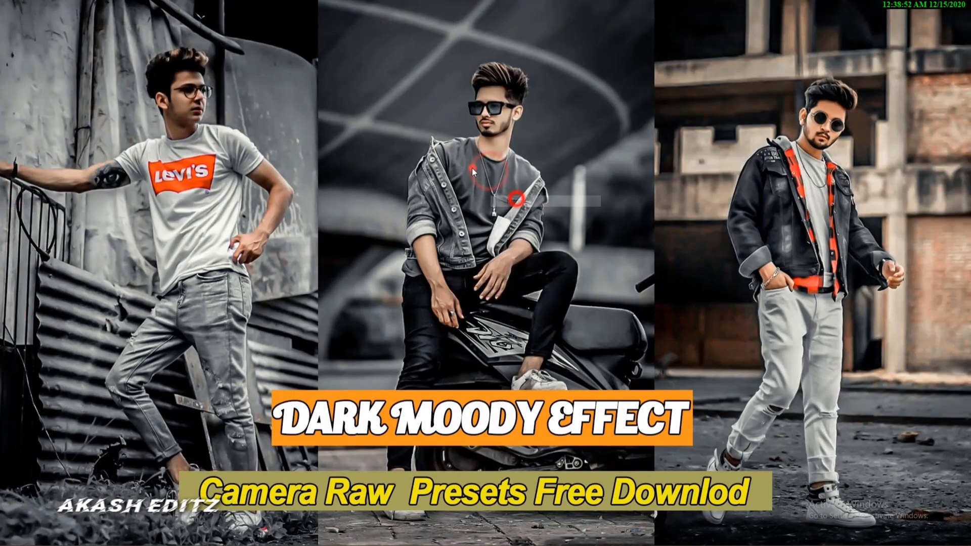
{"action": "left_click", "coordinate": [503, 199]}
{"action": "right_click", "coordinate": [468, 179]}
{"action": "left_click", "coordinate": [499, 203]}
{"action": "right_click", "coordinate": [468, 178]}
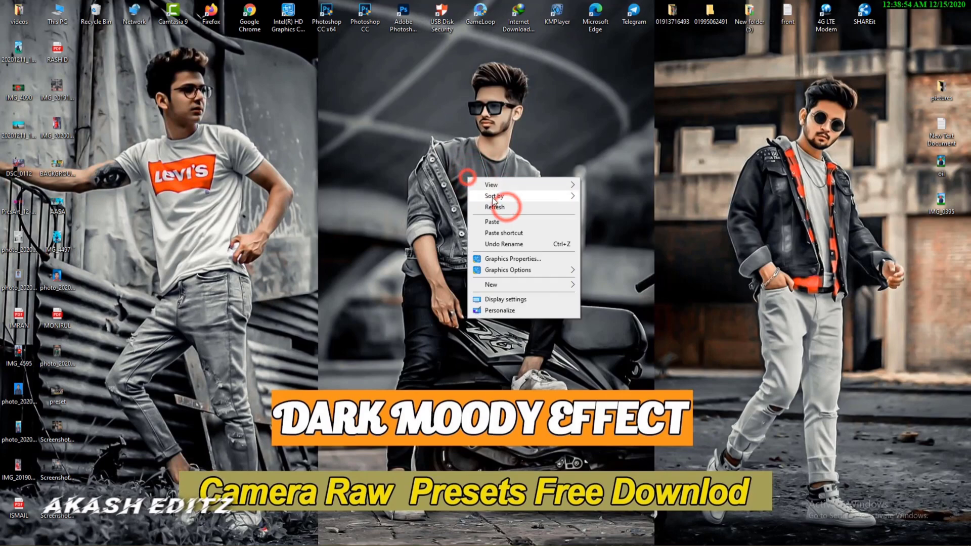
{"action": "left_click", "coordinate": [498, 204]}
{"action": "right_click", "coordinate": [468, 183]}
{"action": "left_click", "coordinate": [498, 204]}
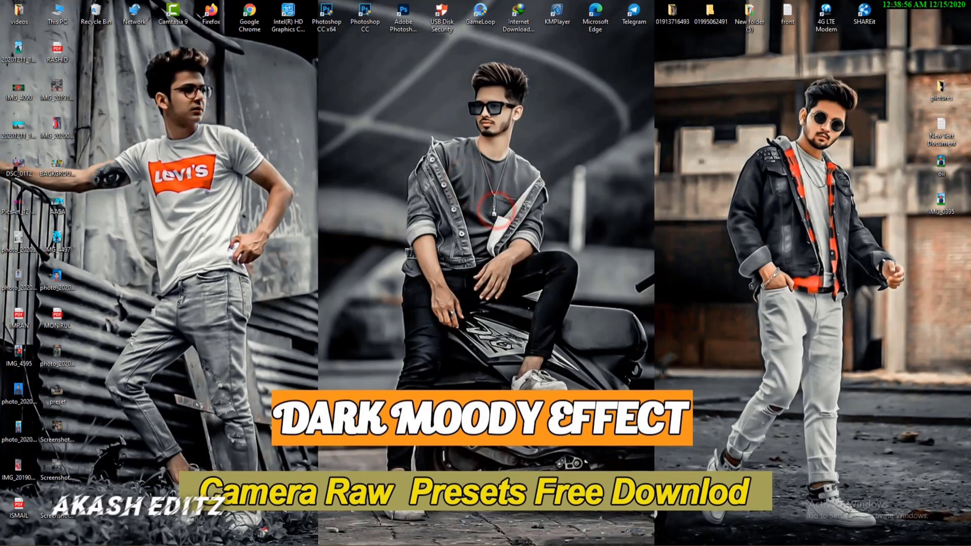
{"action": "left_click", "coordinate": [255, 538]}
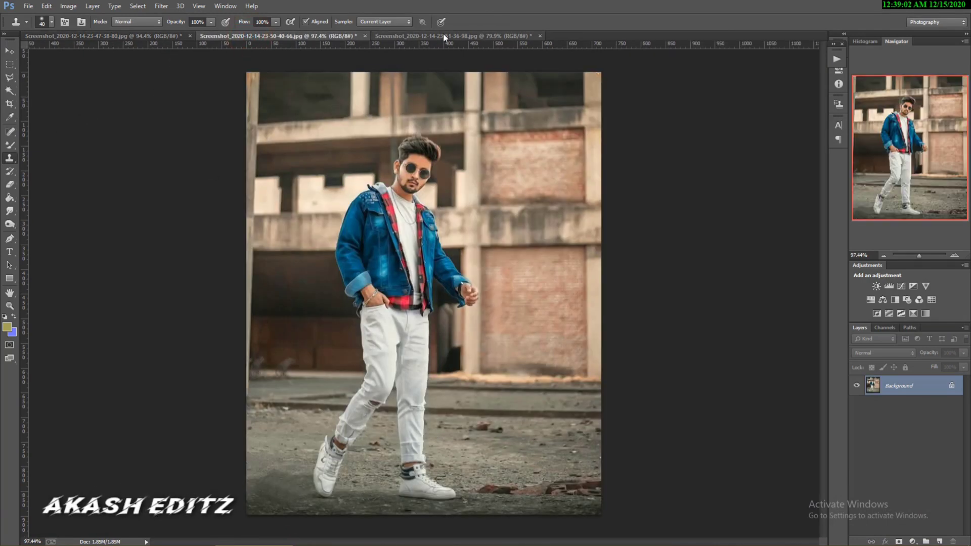
Duplicate the Background layer of the Levi's T-shirt photo
{"action": "left_click", "coordinate": [444, 36]}
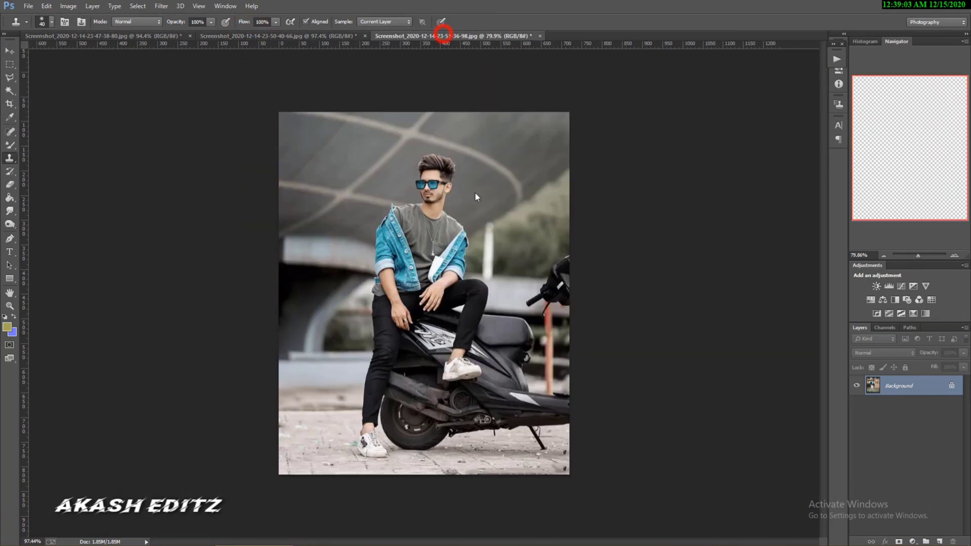
{"action": "left_click", "coordinate": [136, 38]}
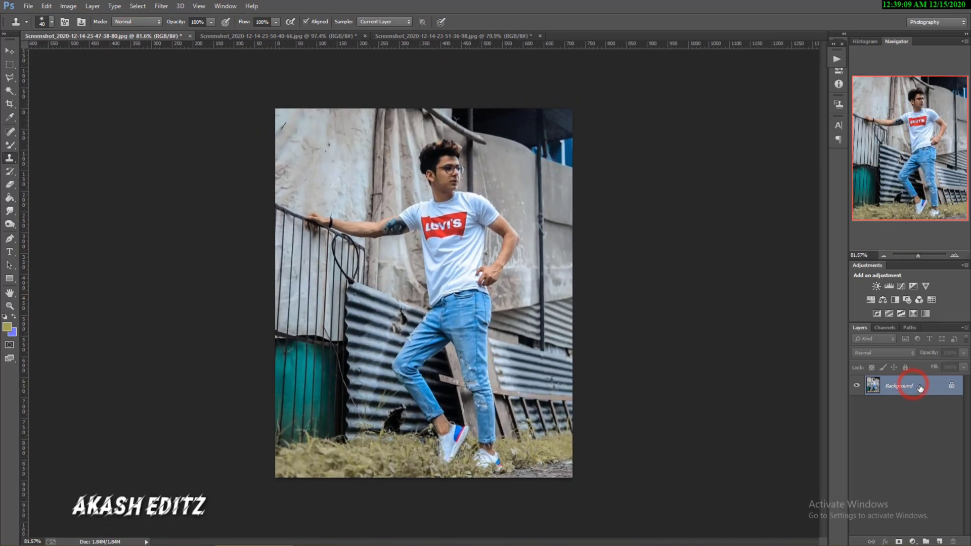
{"action": "left_click_drag", "start_coordinate": [920, 388], "coordinate": [940, 541]}
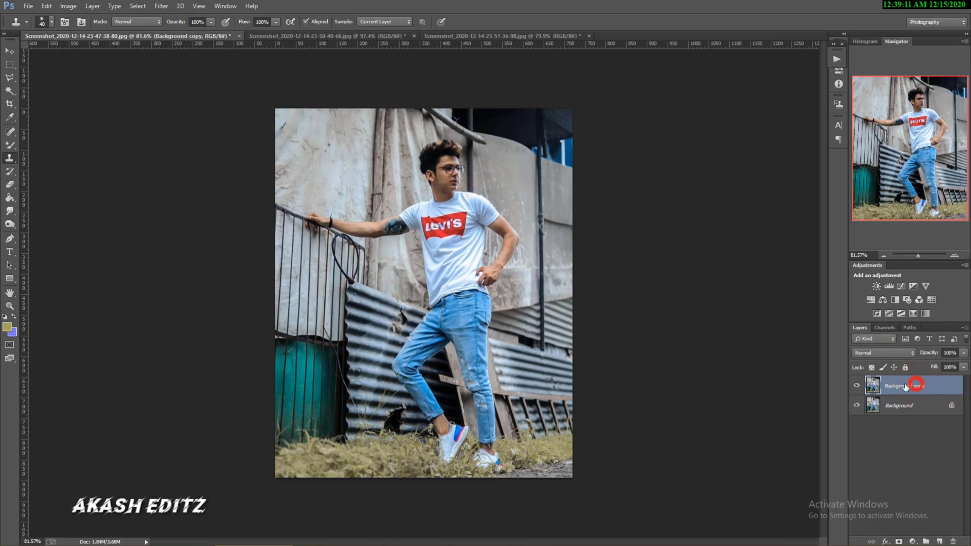
Select the Rectangular Marquee tool and launch Camera Raw Filter on the Background copy
{"action": "left_click", "coordinate": [68, 7]}
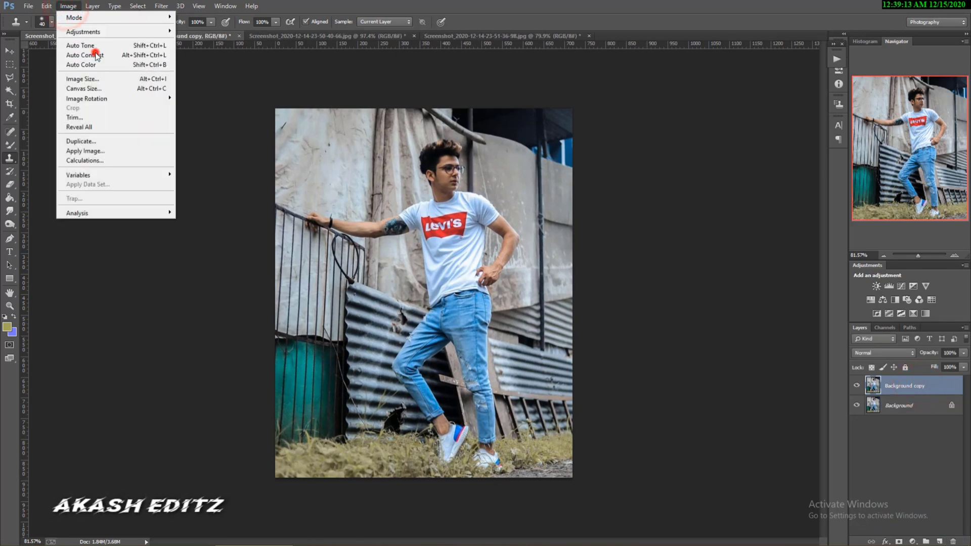
{"action": "left_click", "coordinate": [95, 54]}
{"action": "scroll", "coordinate": [467, 287], "scroll_direction": "up", "scroll_amount": 1}
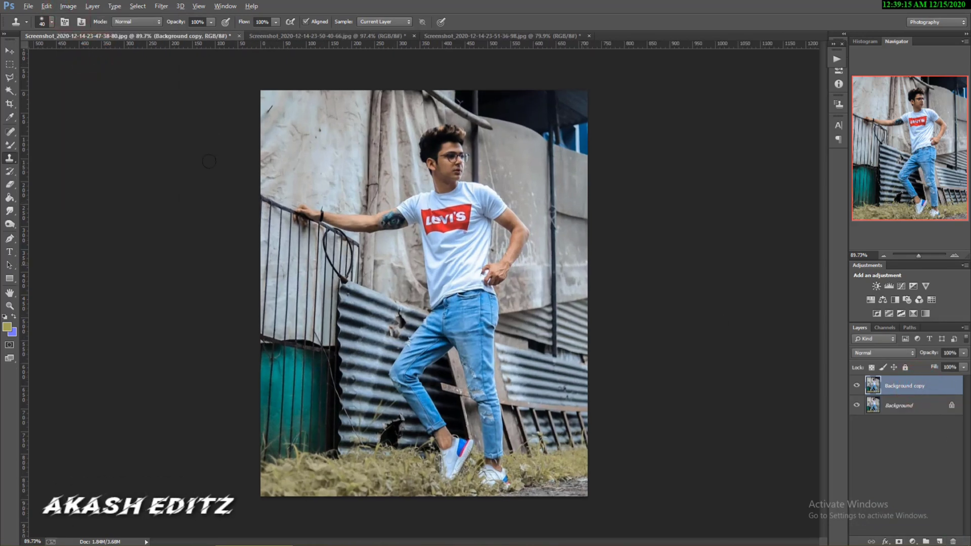
{"action": "left_click", "coordinate": [10, 64]}
{"action": "scroll", "coordinate": [240, 57], "scroll_direction": "down", "scroll_amount": 1}
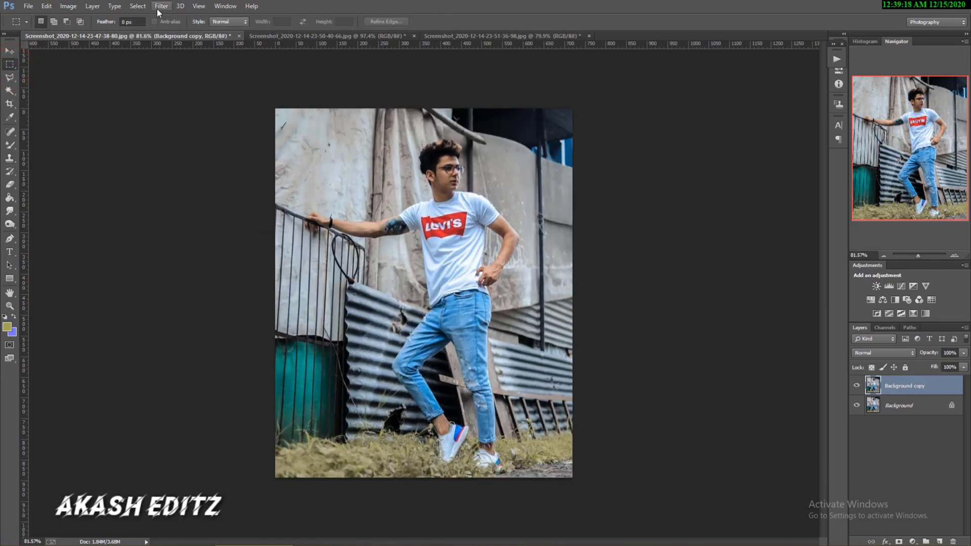
{"action": "left_click", "coordinate": [161, 7]}
{"action": "left_click", "coordinate": [182, 63]}
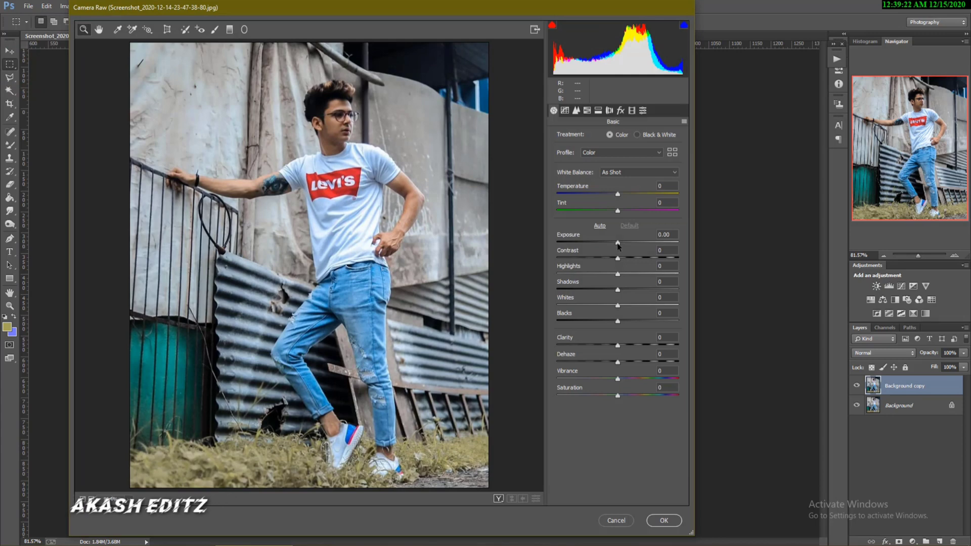
Load the black moody XMP preset into Camera Raw through Load Settings
{"action": "left_click", "coordinate": [684, 122]}
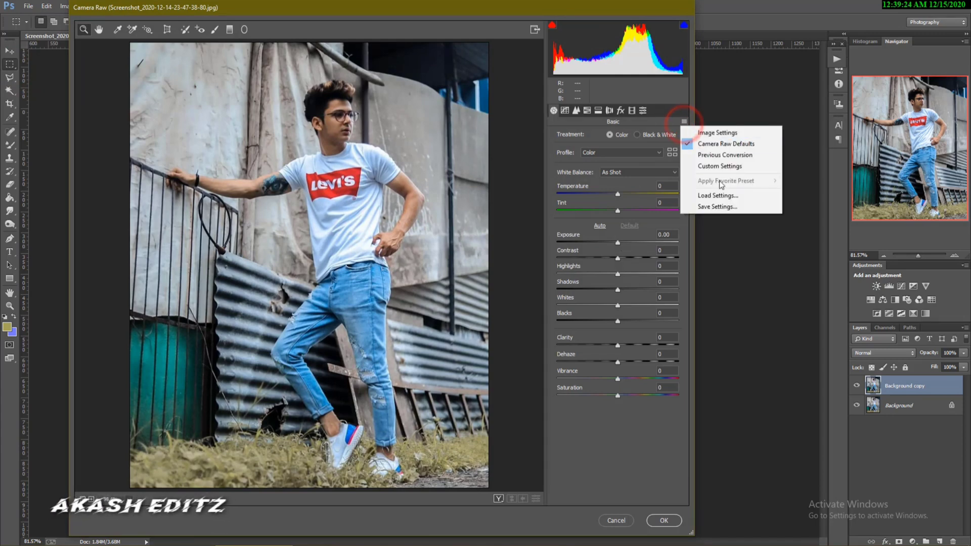
{"action": "left_click", "coordinate": [720, 195]}
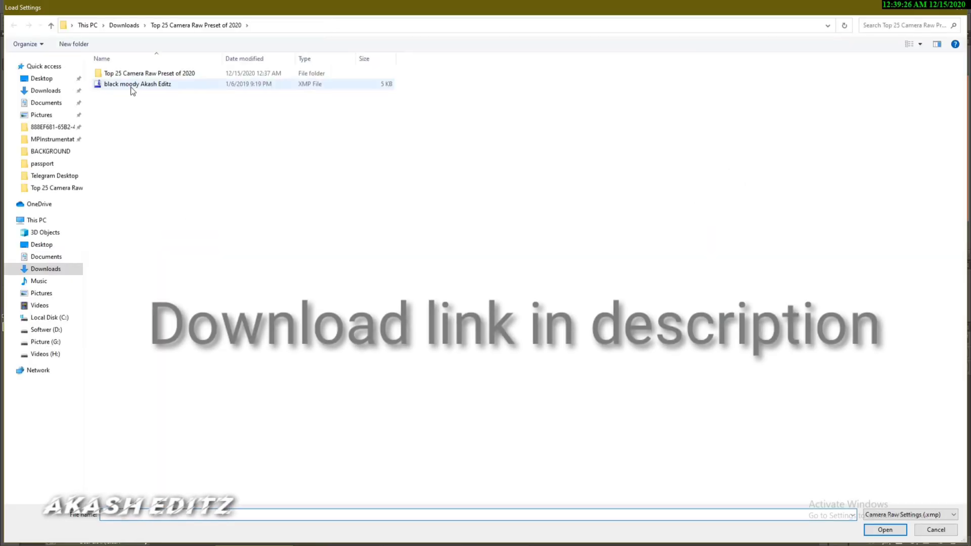
{"action": "left_click", "coordinate": [131, 85]}
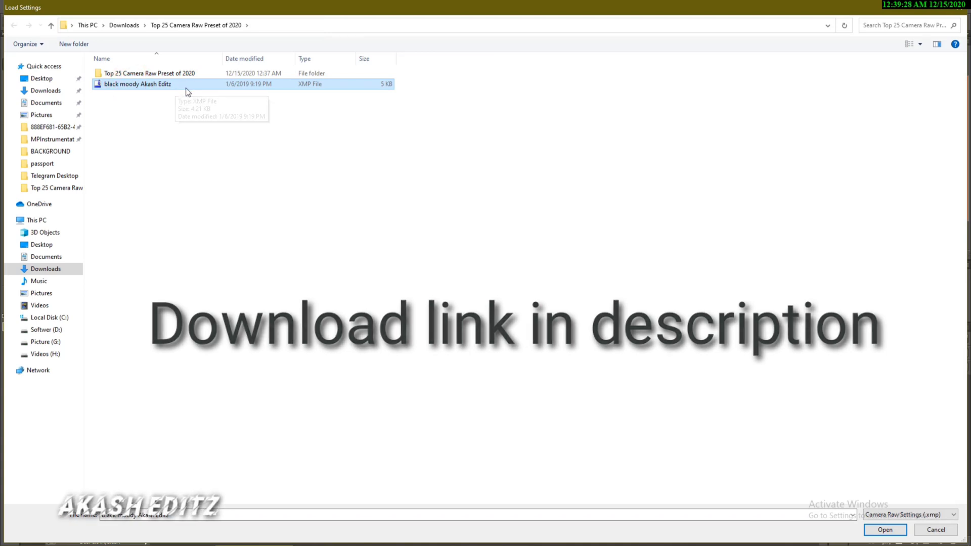
{"action": "left_click", "coordinate": [884, 531]}
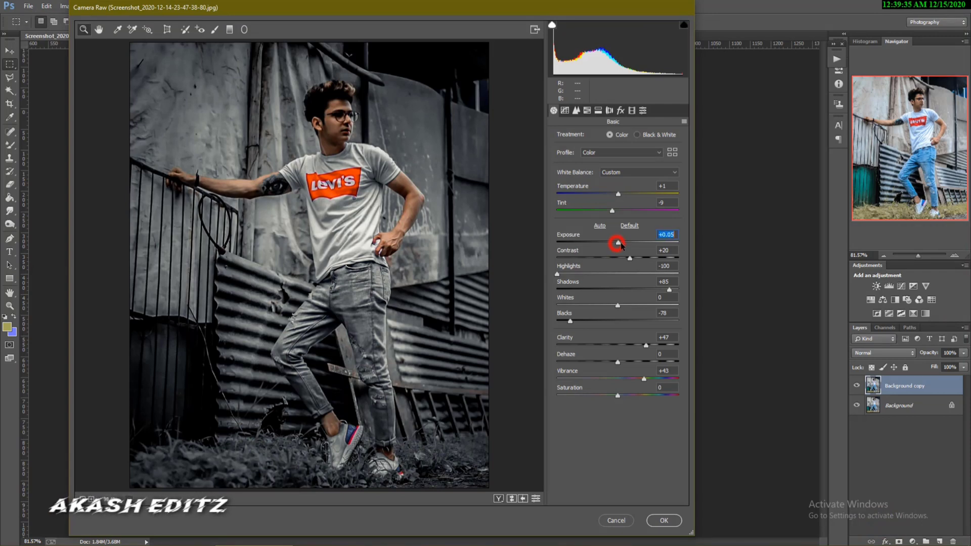
Raise Exposure, slightly lower Dehaze and add luminance noise reduction
{"action": "left_click_drag", "start_coordinate": [620, 244], "coordinate": [625, 245]}
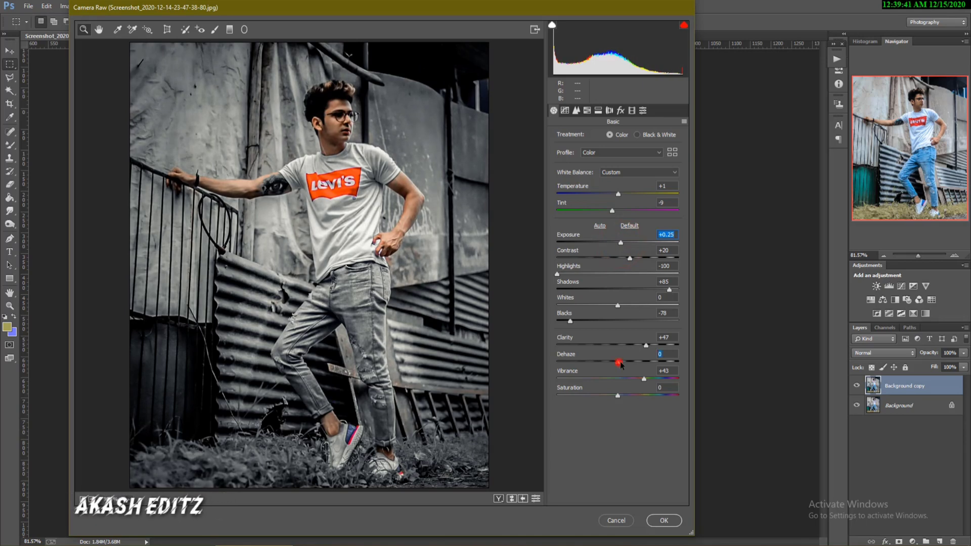
{"action": "left_click_drag", "start_coordinate": [625, 364], "coordinate": [621, 368]}
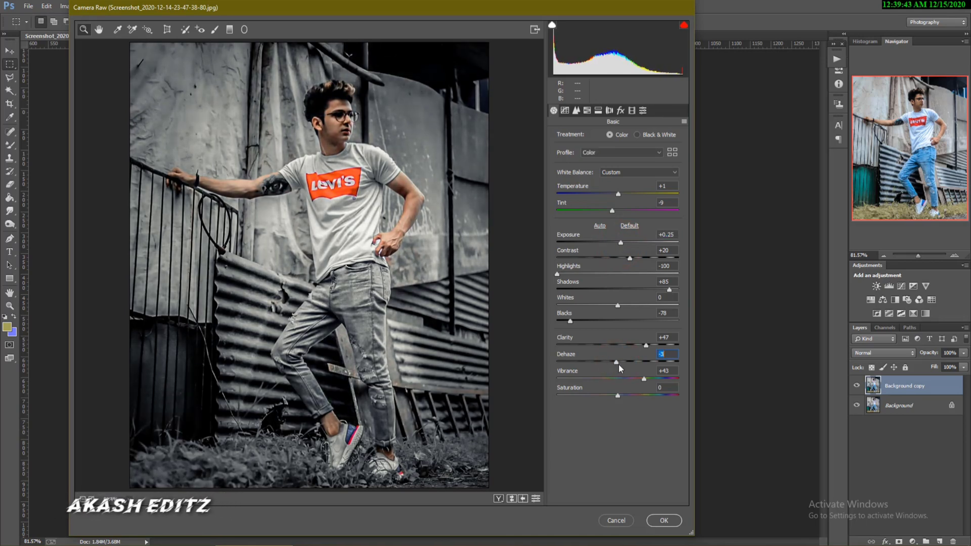
{"action": "left_click", "coordinate": [586, 110]}
{"action": "left_click_drag", "start_coordinate": [557, 236], "coordinate": [609, 239]}
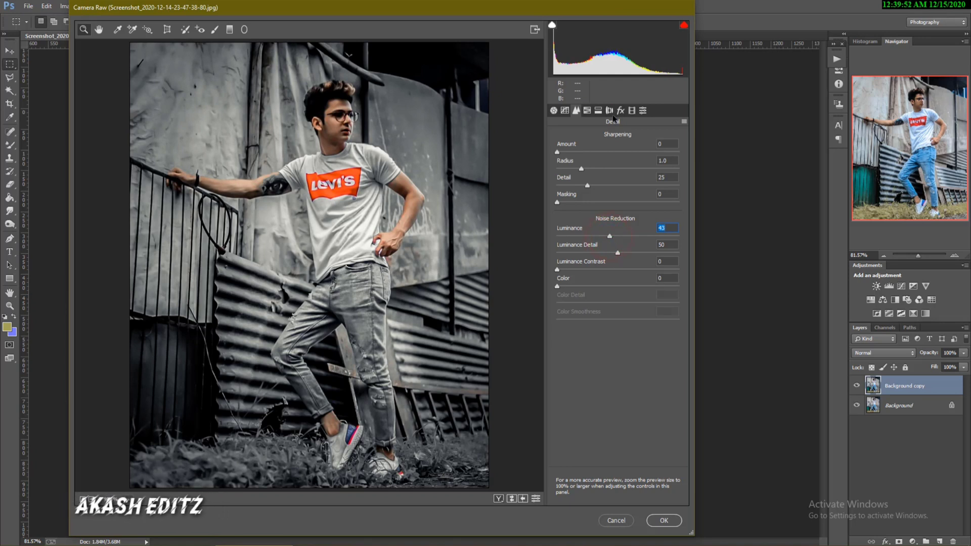
{"action": "left_click", "coordinate": [586, 111]}
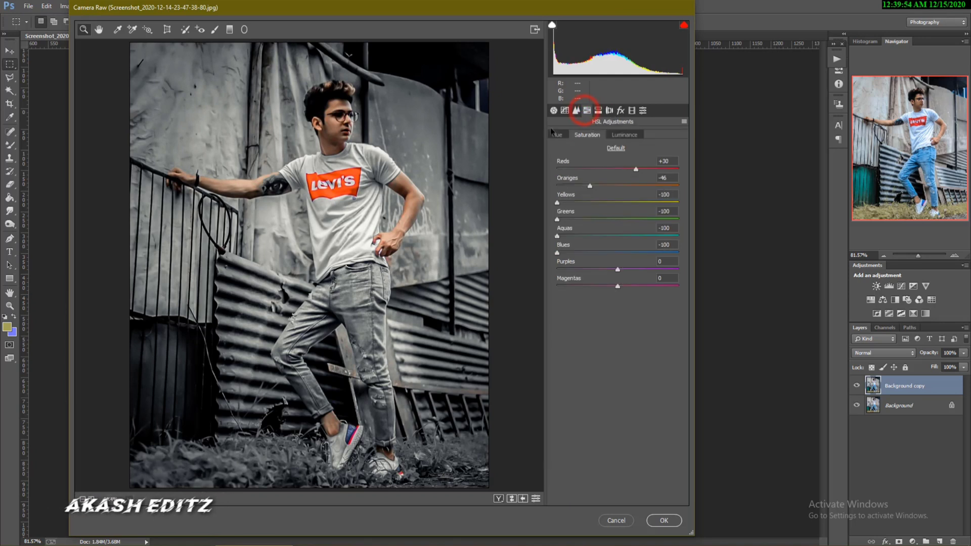
{"action": "left_click", "coordinate": [553, 110]}
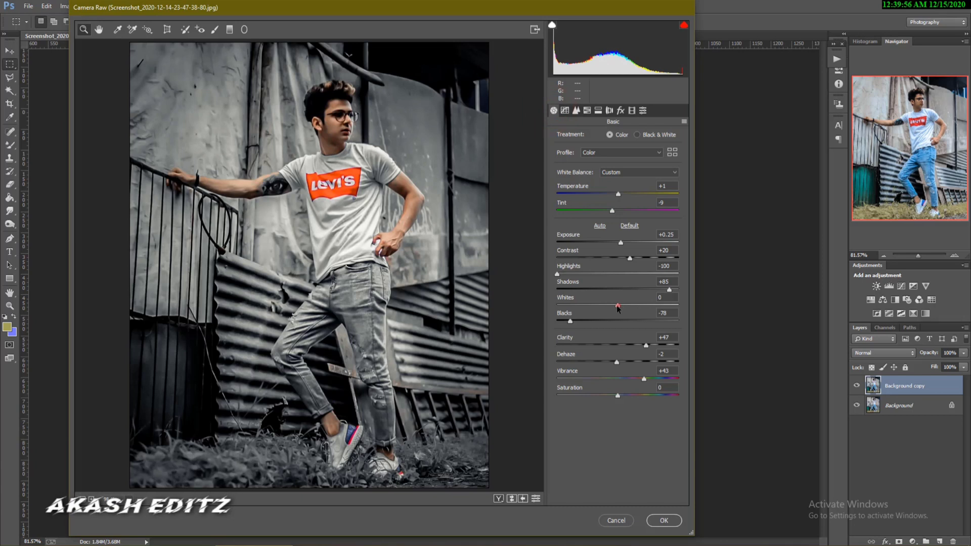
Raise Whites and Saturation slightly and apply the Camera Raw edits
{"action": "mouse_move", "coordinate": [618, 307]}
{"action": "left_mouse_down"}
{"action": "mouse_move", "coordinate": [636, 306]}
{"action": "mouse_move", "coordinate": [620, 311]}
{"action": "left_mouse_up"}
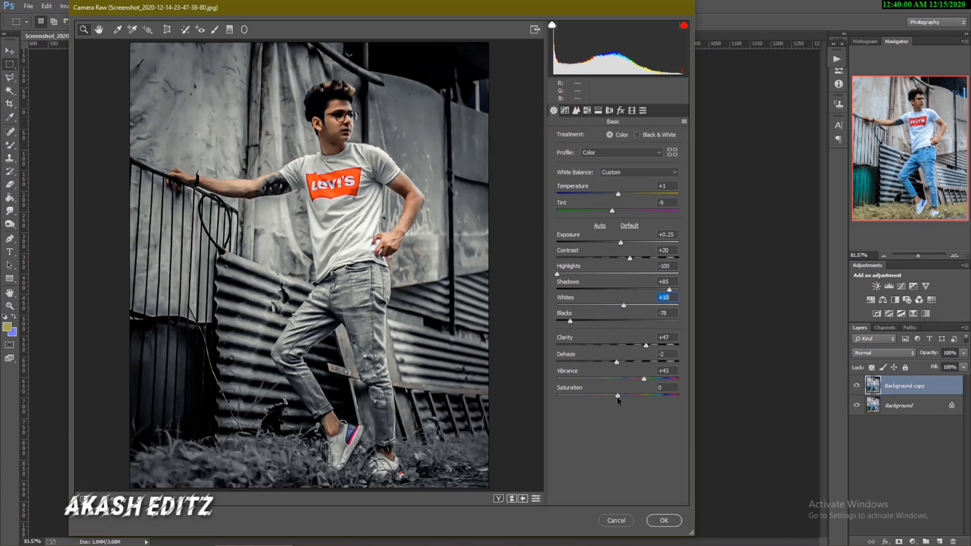
{"action": "left_click_drag", "start_coordinate": [633, 396], "coordinate": [634, 397]}
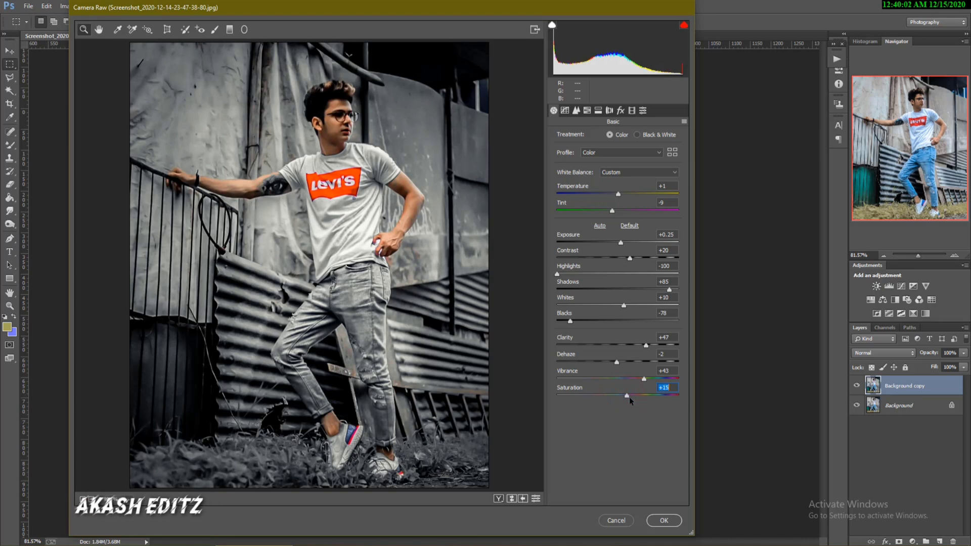
{"action": "left_click", "coordinate": [664, 520]}
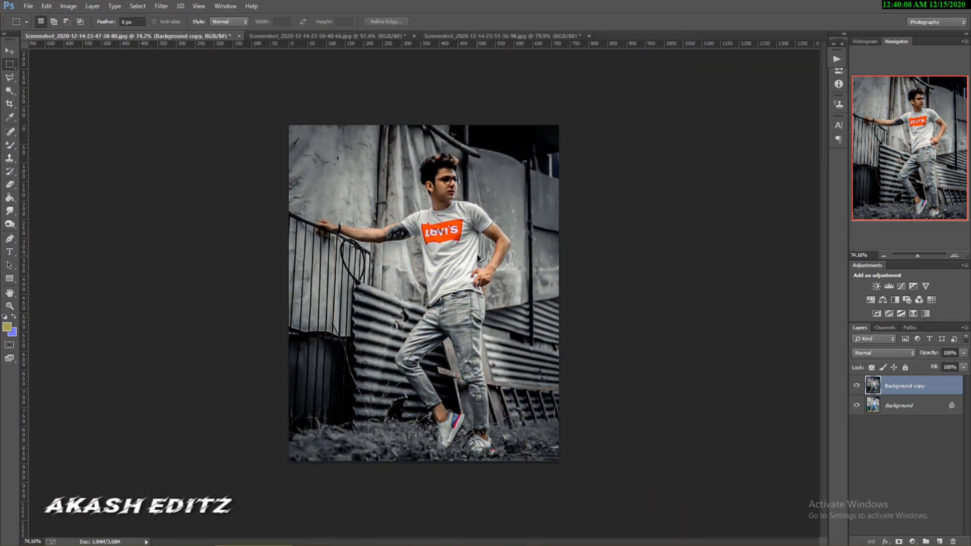
Toggle the edited layer's visibility to compare the Levi's photo against the original
{"action": "left_click", "coordinate": [857, 387]}
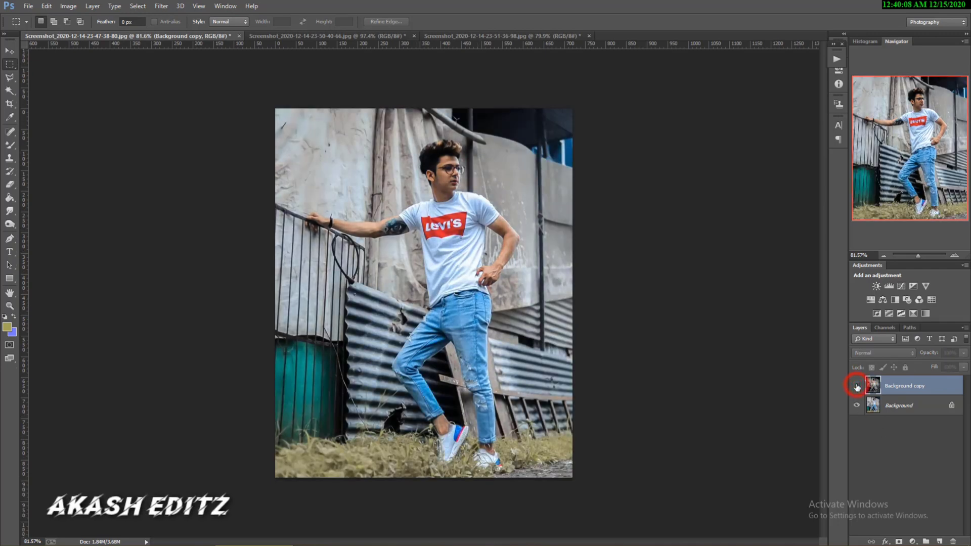
{"action": "left_click", "coordinate": [857, 387]}
{"action": "left_click", "coordinate": [856, 387]}
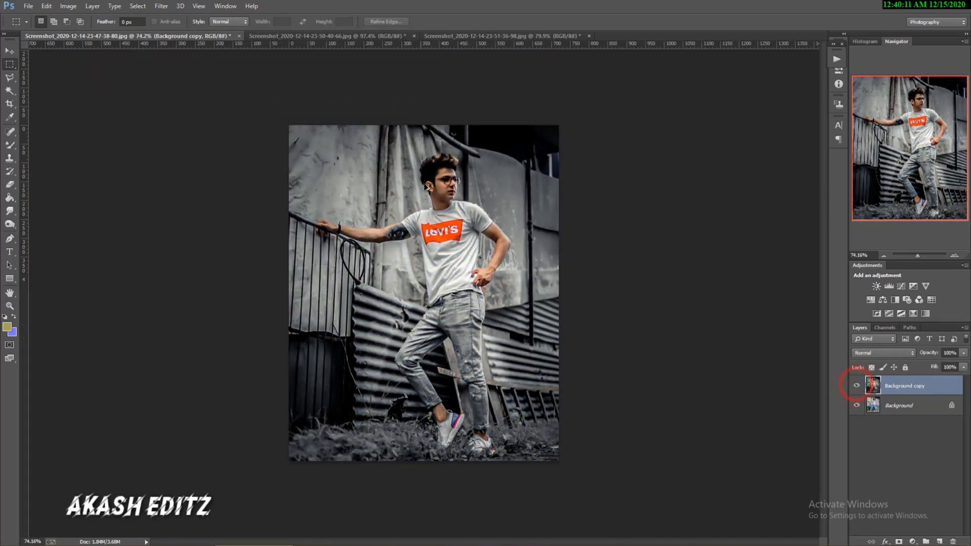
Fit the scooter photo to screen, duplicate its Background, and open Camera Raw Filter
{"action": "left_click", "coordinate": [473, 36]}
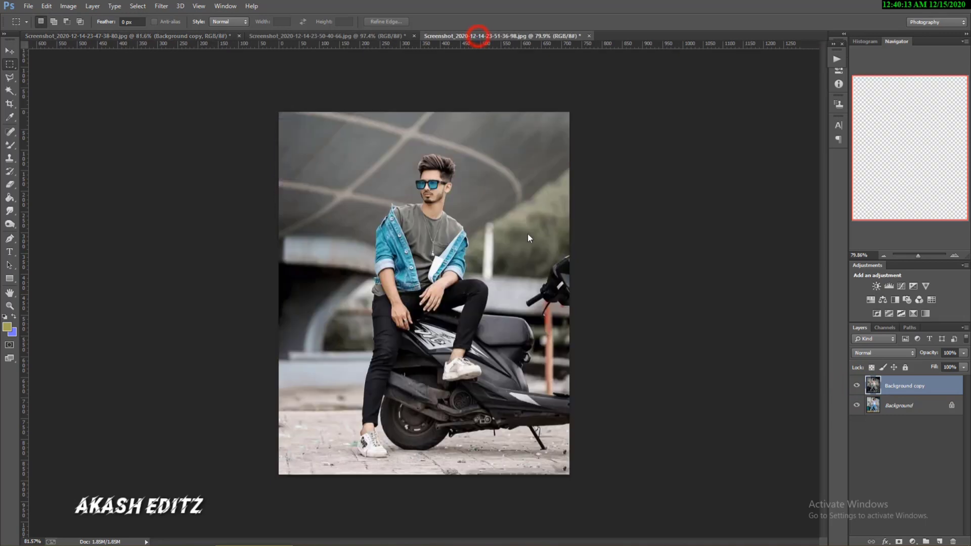
{"action": "key", "text": "ctrl+0"}
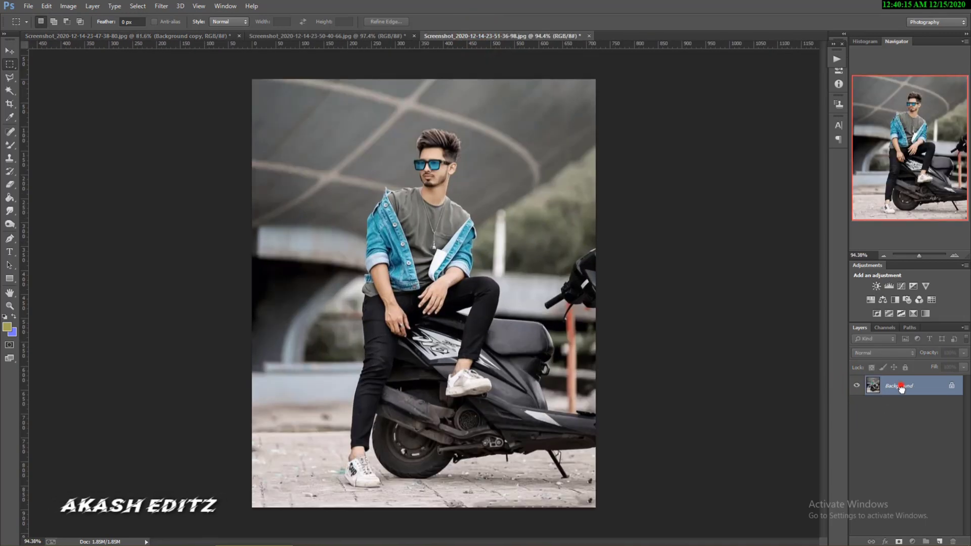
{"action": "left_click_drag", "start_coordinate": [901, 389], "coordinate": [940, 542]}
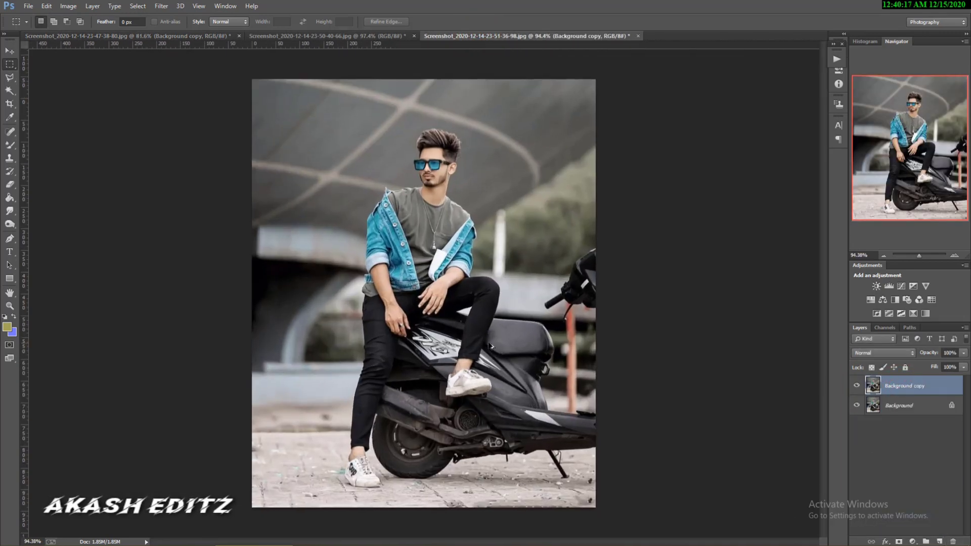
{"action": "left_click", "coordinate": [161, 5]}
{"action": "left_click", "coordinate": [184, 62]}
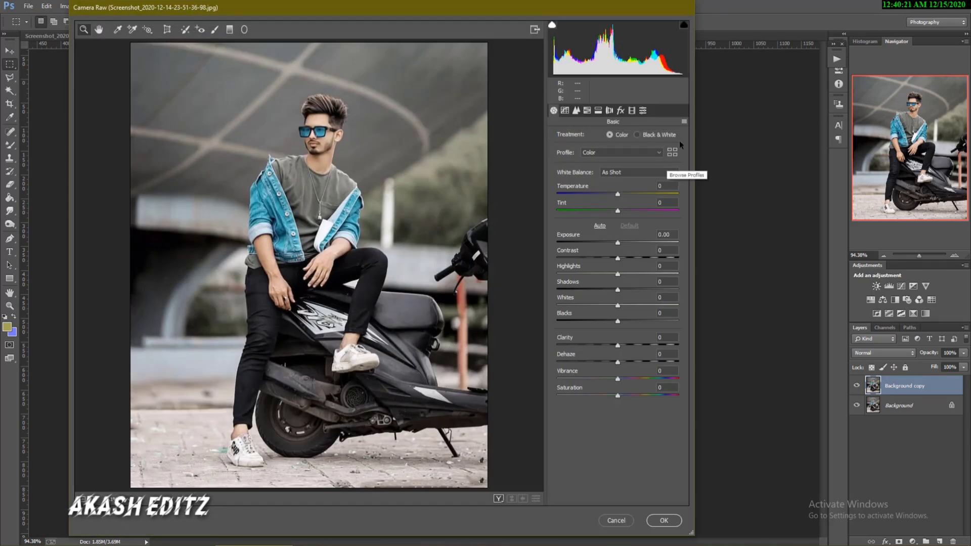
{"action": "left_click", "coordinate": [684, 123]}
Show Before/After side by side and load the black moody preset onto the scooter photo
{"action": "left_click", "coordinate": [555, 481]}
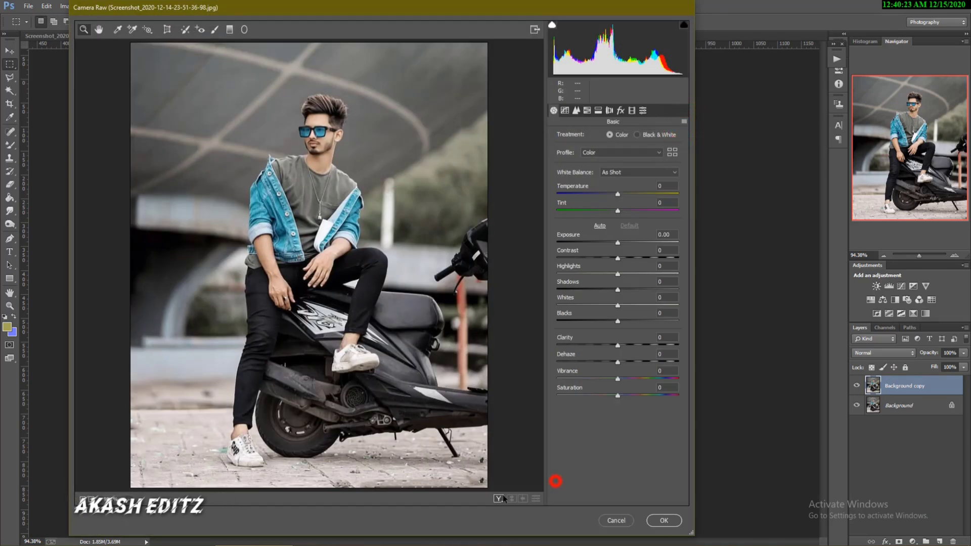
{"action": "left_click", "coordinate": [499, 500]}
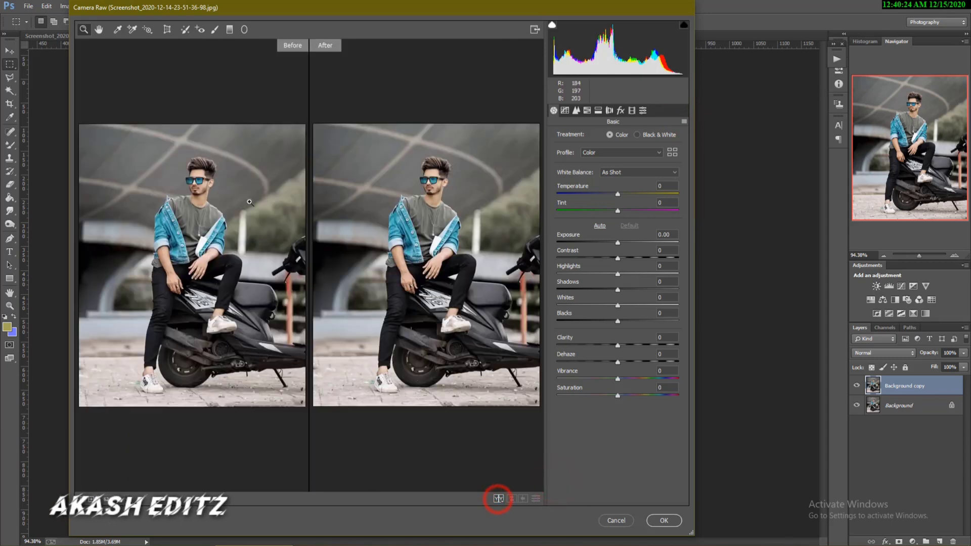
{"action": "left_click", "coordinate": [683, 122]}
{"action": "left_click", "coordinate": [712, 196]}
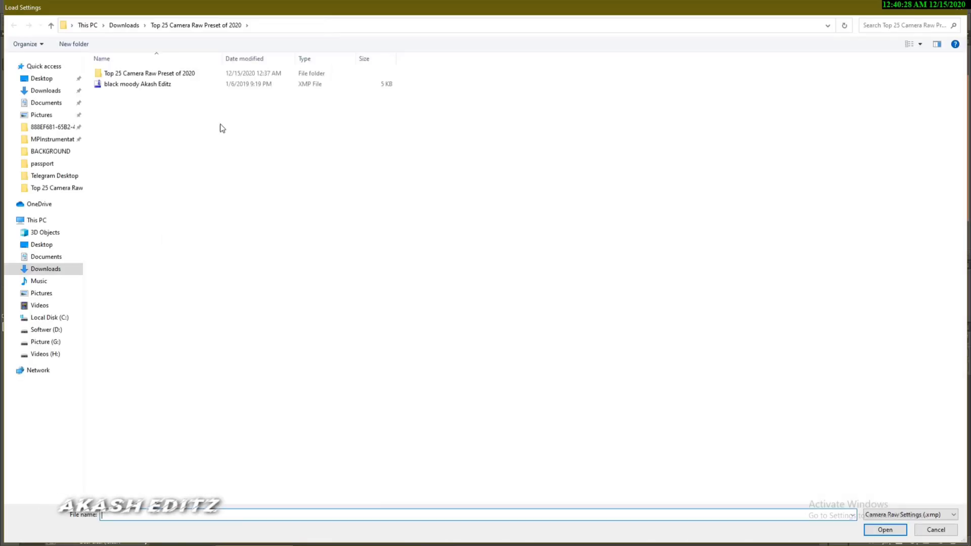
{"action": "left_click", "coordinate": [172, 85]}
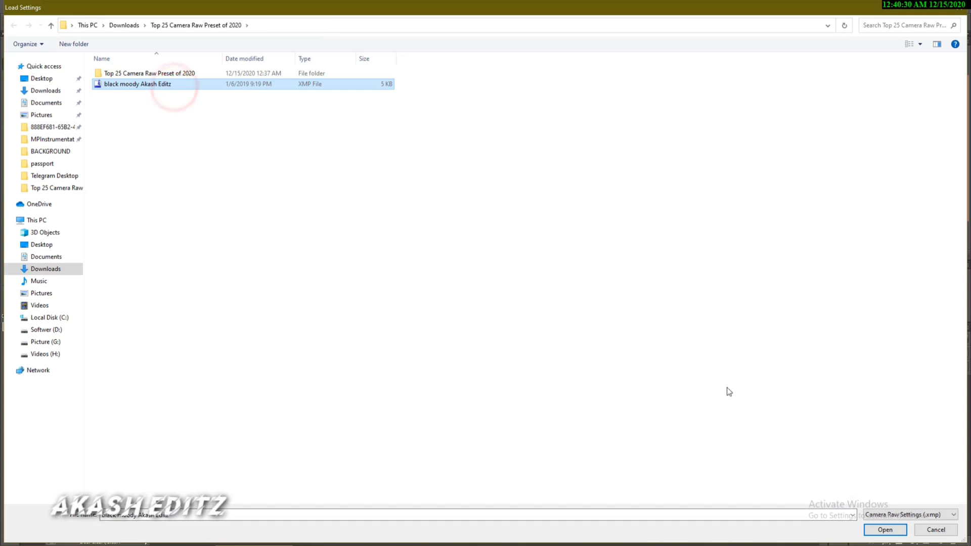
{"action": "left_click", "coordinate": [885, 531]}
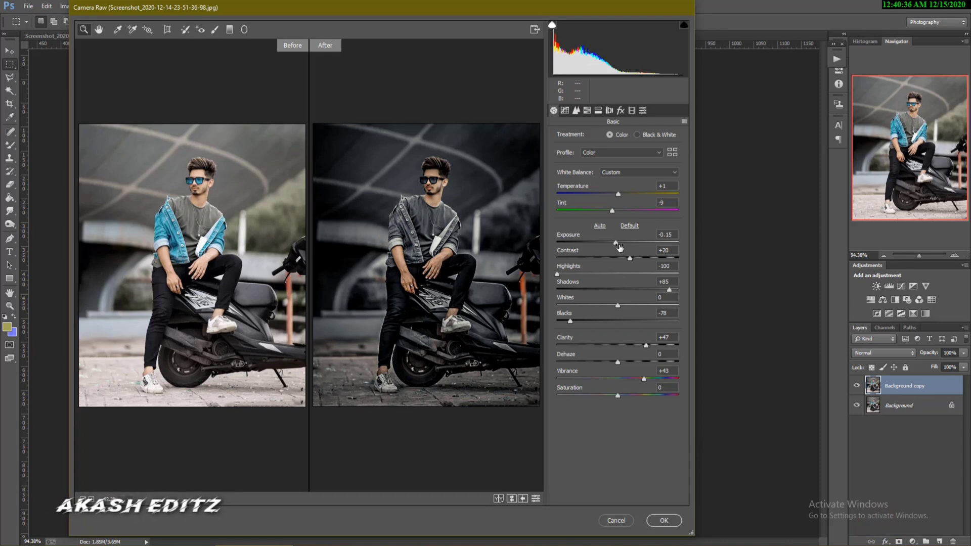
Nudge Exposure up, raise Saturation to +23, mute Oranges, and zoom into the Detail preview
{"action": "left_click_drag", "start_coordinate": [616, 244], "coordinate": [619, 244]}
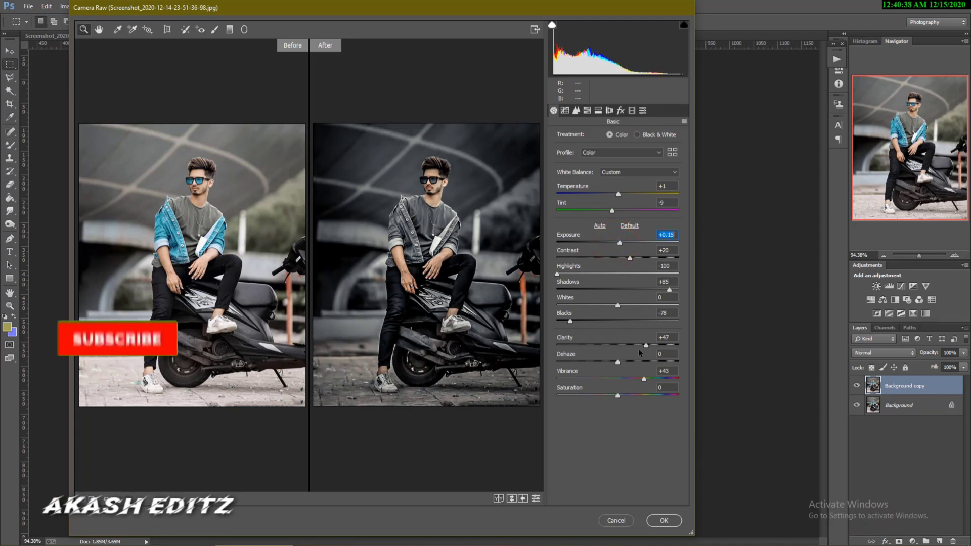
{"action": "left_click_drag", "start_coordinate": [618, 395], "coordinate": [631, 396]}
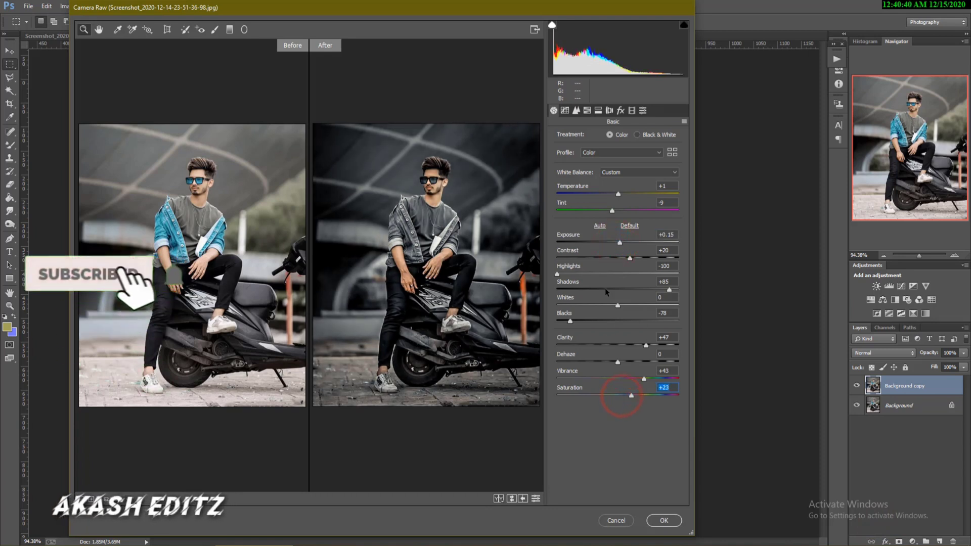
{"action": "left_click", "coordinate": [587, 111]}
{"action": "left_click_drag", "start_coordinate": [590, 186], "coordinate": [581, 186]}
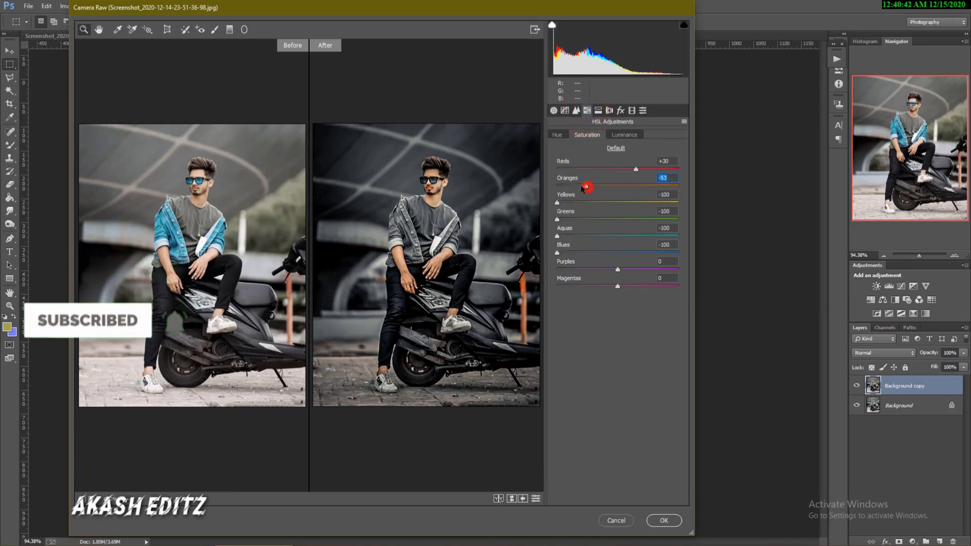
{"action": "left_click", "coordinate": [575, 110]}
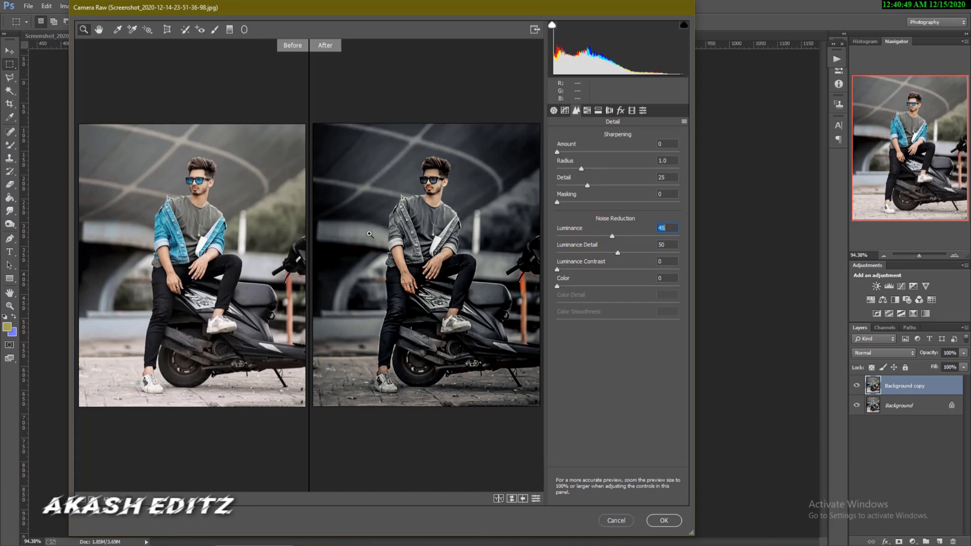
{"action": "left_click", "coordinate": [465, 197]}
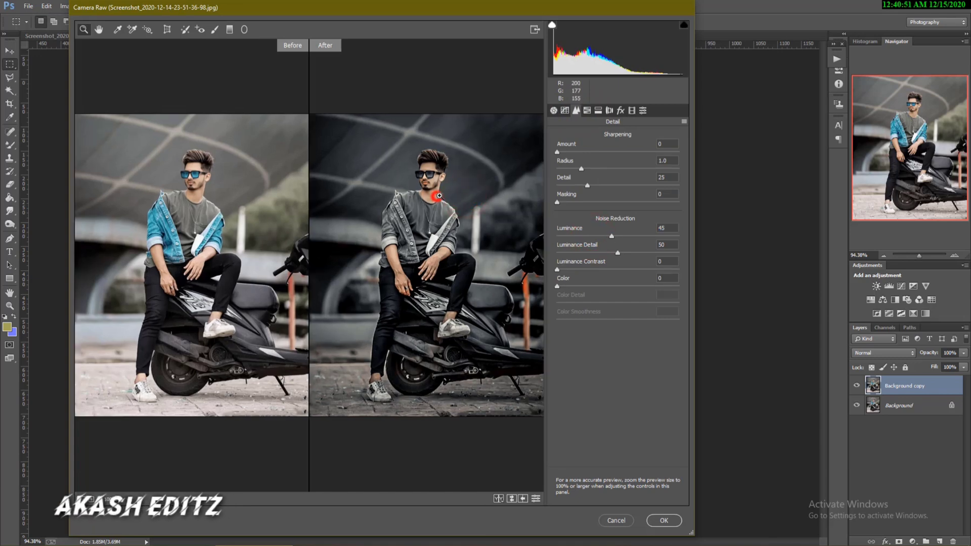
{"action": "left_click", "coordinate": [439, 196]}
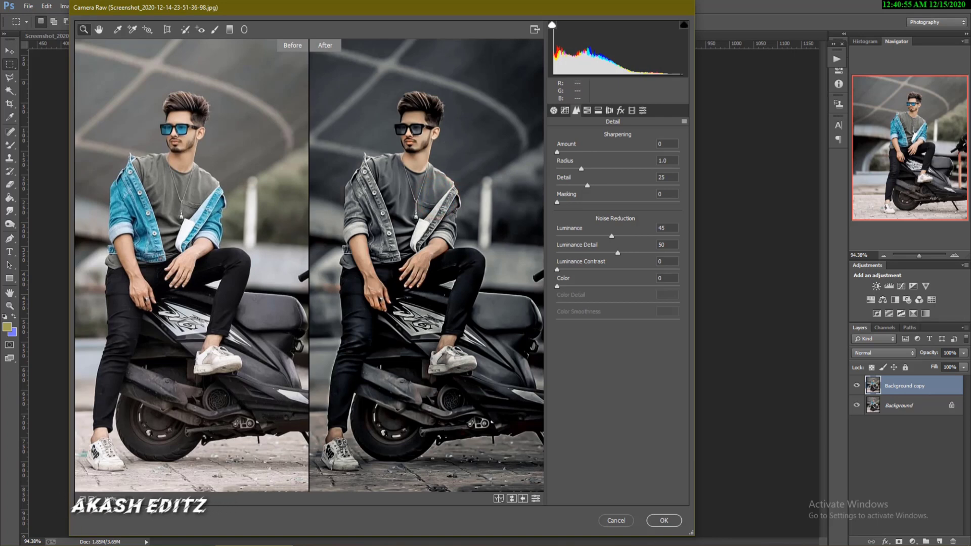
Apply the scooter photo's Camera Raw edits and toggle the layer to compare with the original
{"action": "left_click", "coordinate": [664, 522]}
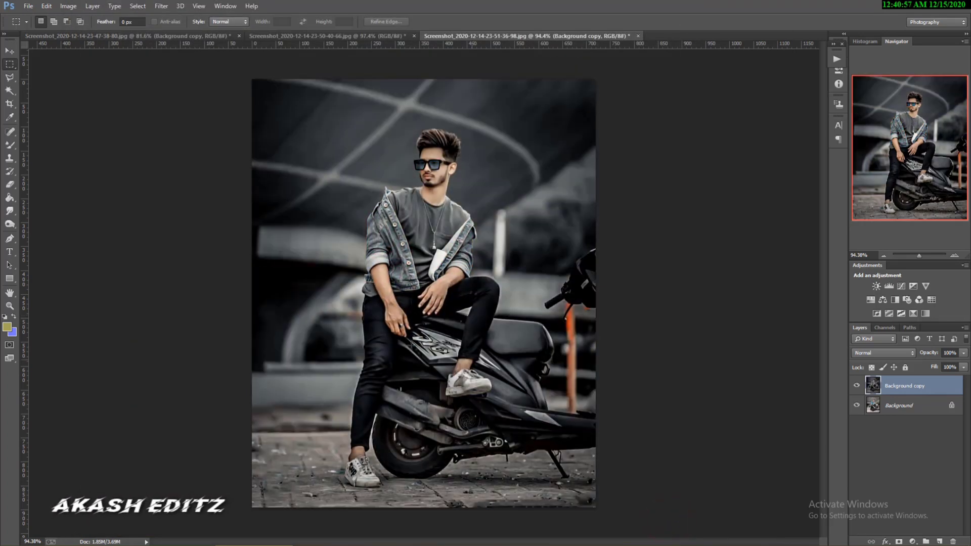
{"action": "left_click", "coordinate": [856, 387]}
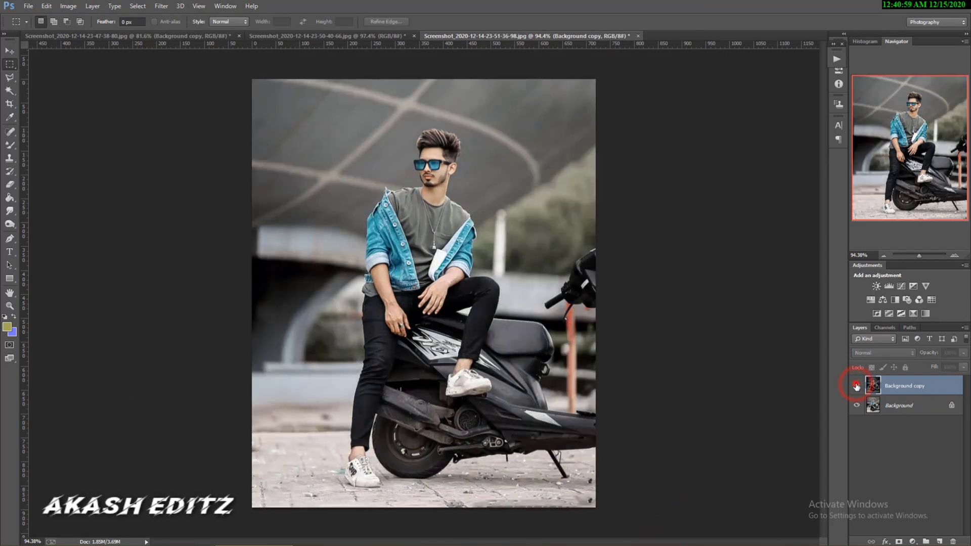
{"action": "left_click", "coordinate": [857, 386]}
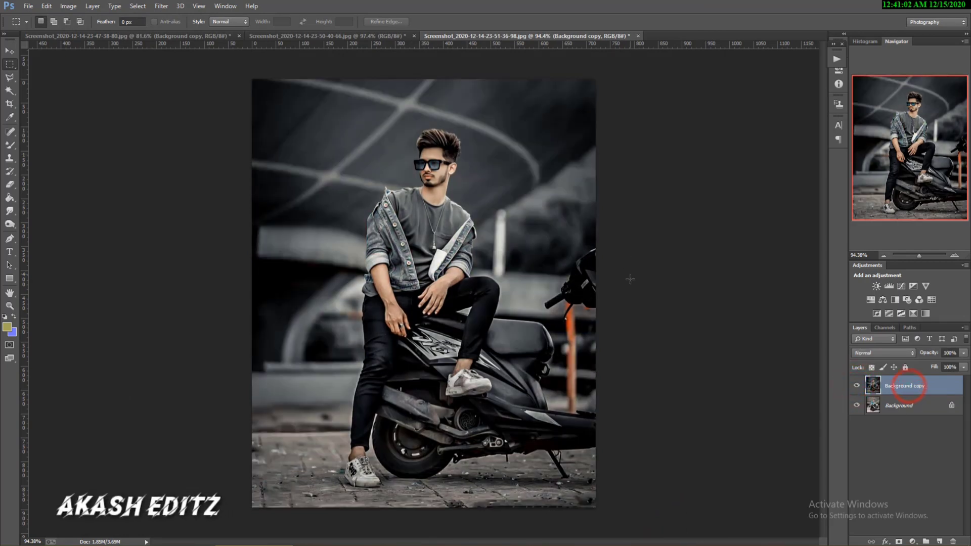
Duplicate the blue-jacket photo's Background layer and open Camera Raw Filter on it
{"action": "left_click", "coordinate": [310, 36]}
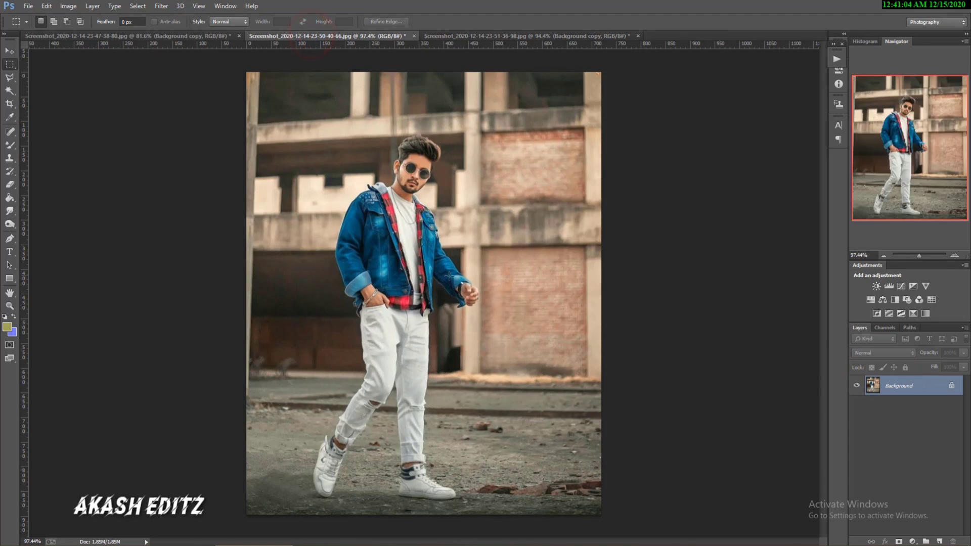
{"action": "scroll", "coordinate": [449, 272], "scroll_direction": "down", "scroll_amount": 1}
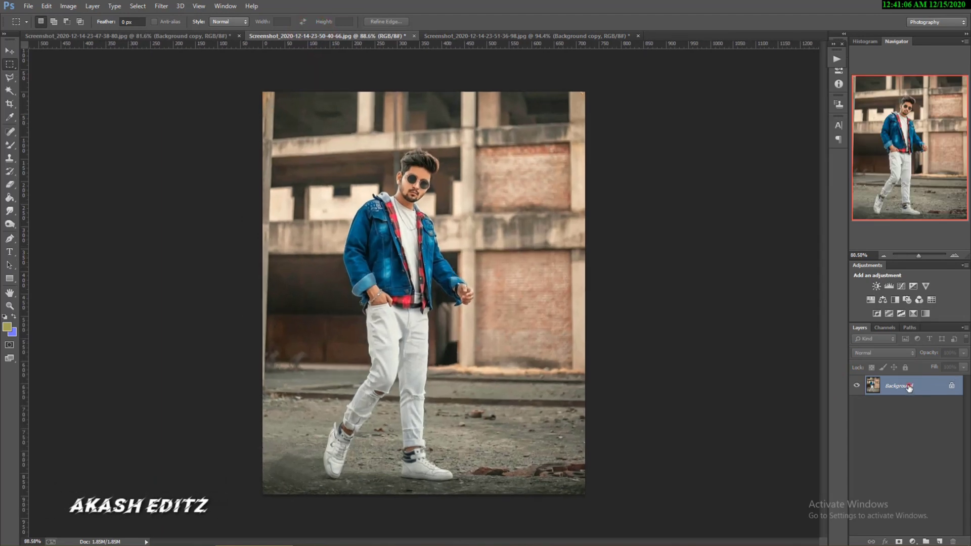
{"action": "left_click_drag", "start_coordinate": [909, 388], "coordinate": [940, 542]}
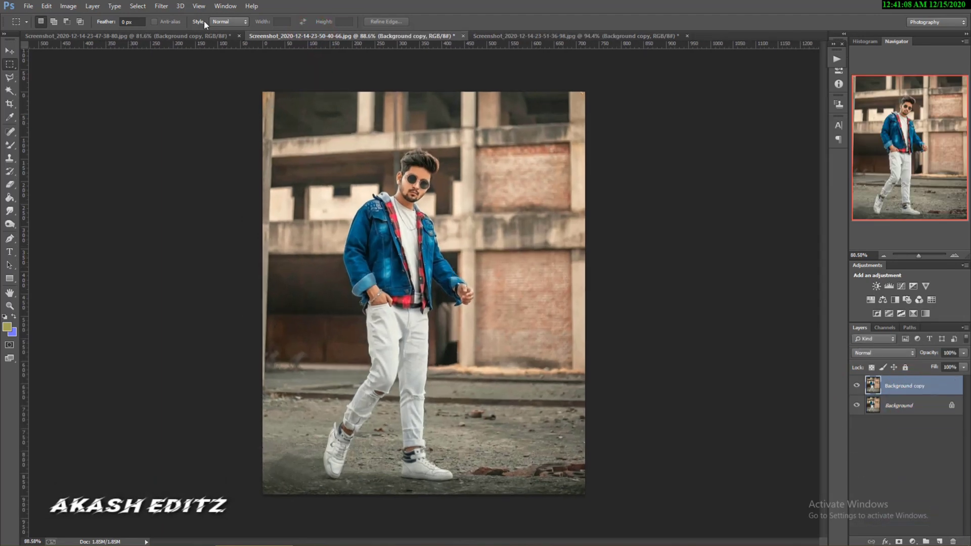
{"action": "left_click", "coordinate": [156, 7]}
{"action": "left_click", "coordinate": [196, 66]}
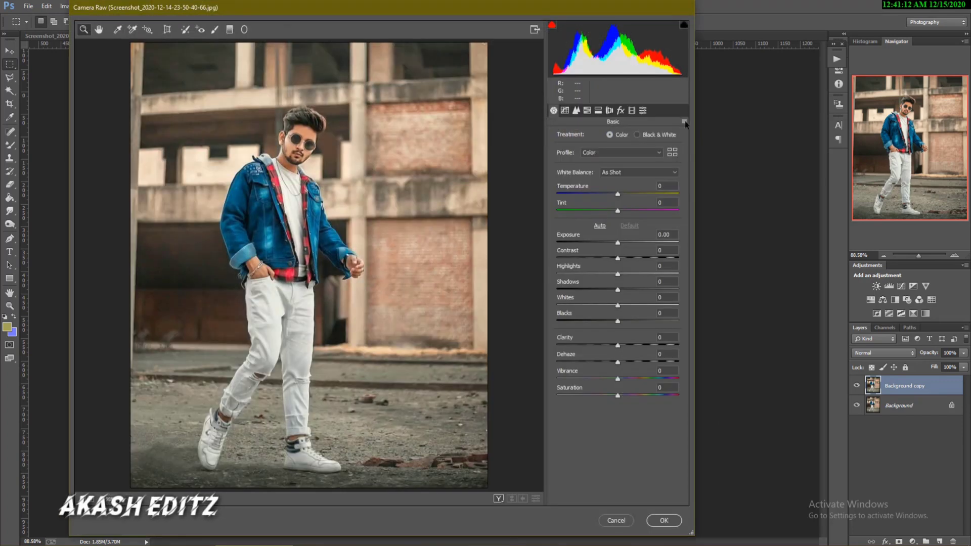
Load the black moody XMP preset onto the blue-jacket photo
{"action": "left_click", "coordinate": [684, 122]}
{"action": "left_click", "coordinate": [719, 193]}
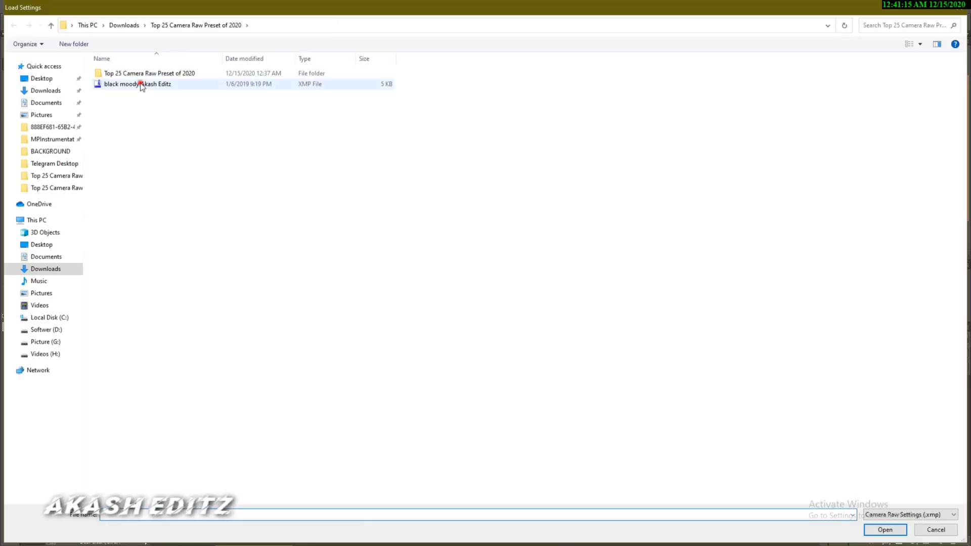
{"action": "left_click", "coordinate": [138, 84]}
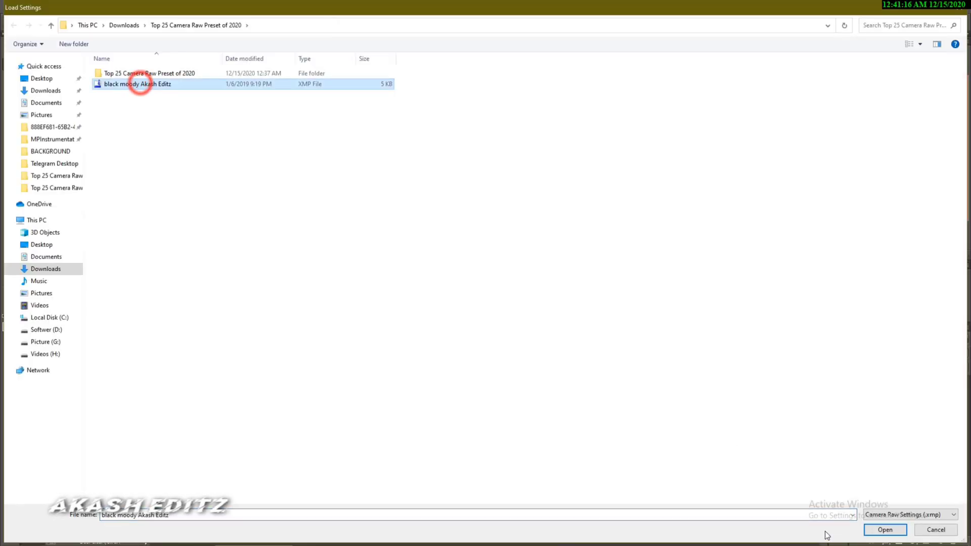
{"action": "left_click", "coordinate": [876, 532]}
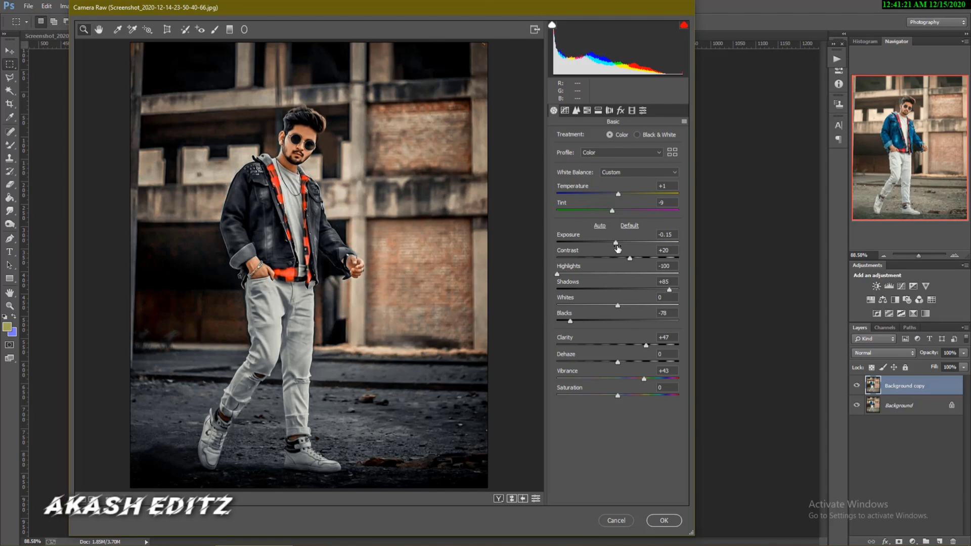
Nudge Exposure, lower HSL Oranges saturation to -67, and apply the Camera Raw edits
{"action": "left_click_drag", "start_coordinate": [617, 243], "coordinate": [608, 236]}
{"action": "left_click", "coordinate": [577, 110]}
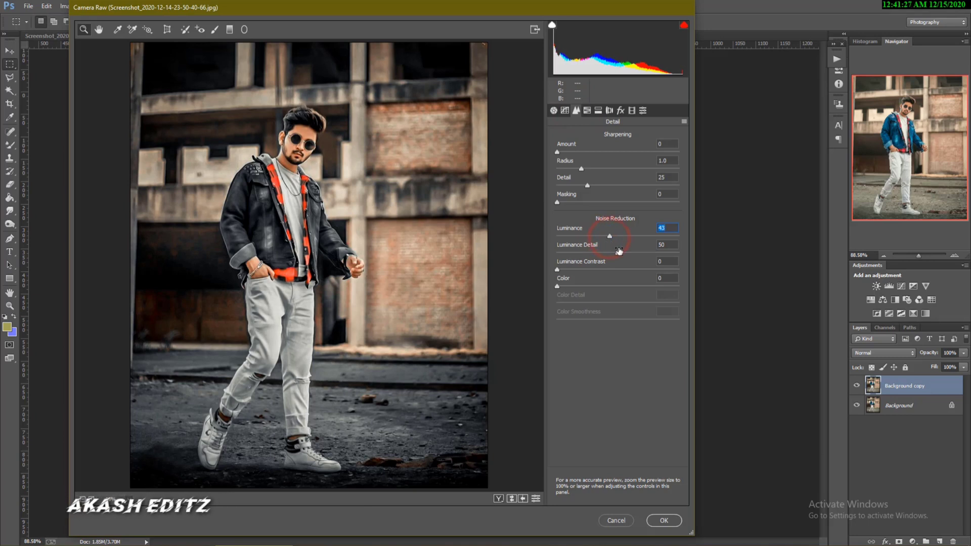
{"action": "left_click", "coordinate": [588, 111]}
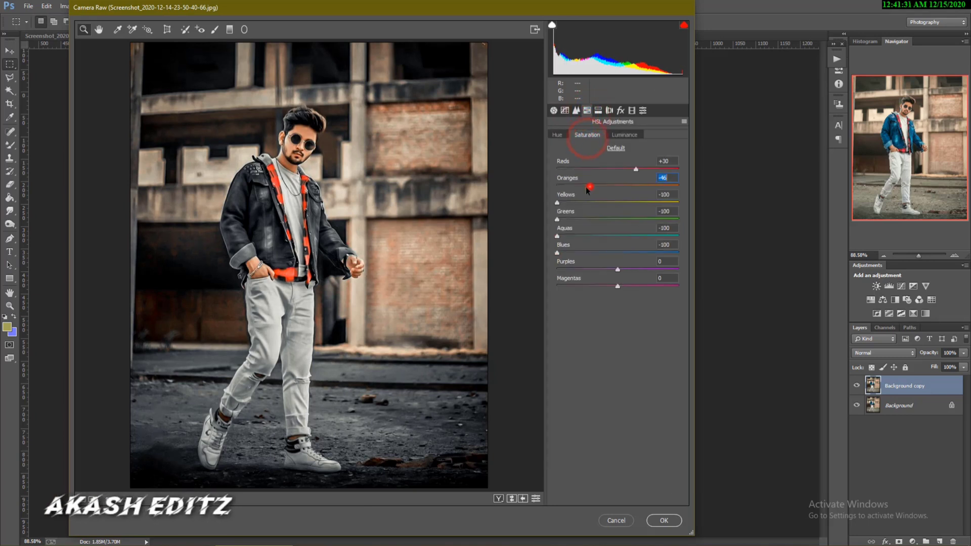
{"action": "left_click_drag", "start_coordinate": [588, 189], "coordinate": [577, 187]}
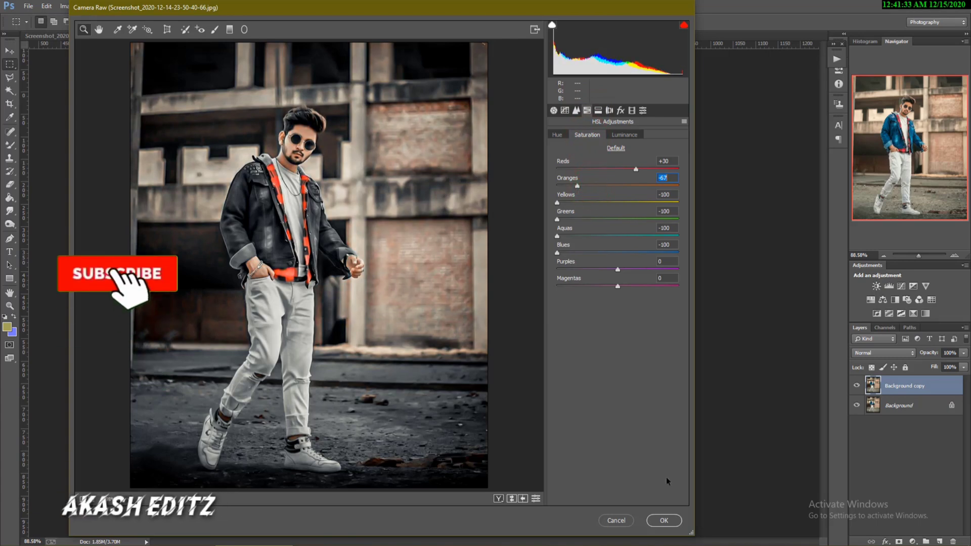
{"action": "left_click", "coordinate": [664, 521]}
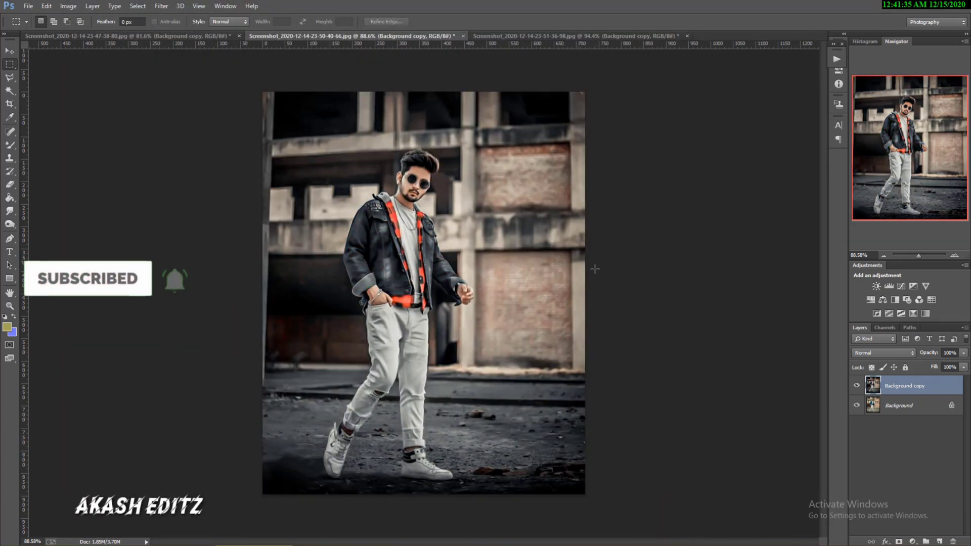
Compare the edit, then start Save As for the Levi's photo with JPEG as the format
{"action": "left_click", "coordinate": [857, 386]}
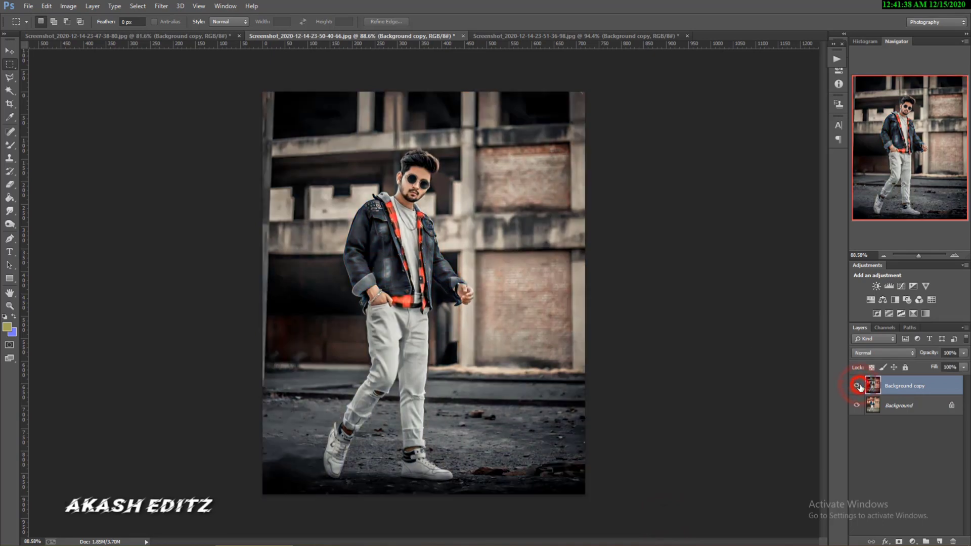
{"action": "left_click", "coordinate": [185, 37]}
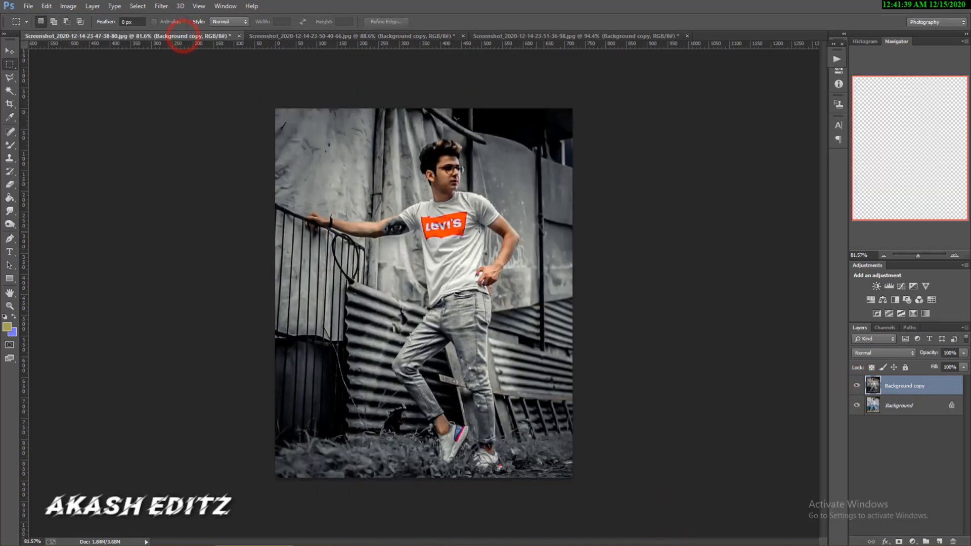
{"action": "left_click", "coordinate": [28, 5]}
{"action": "left_click", "coordinate": [51, 99]}
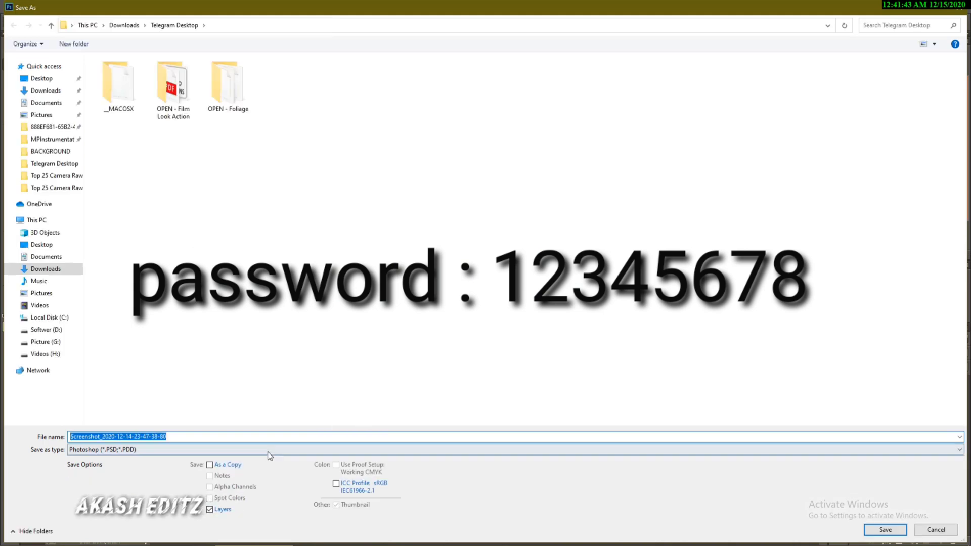
{"action": "left_click", "coordinate": [268, 450]}
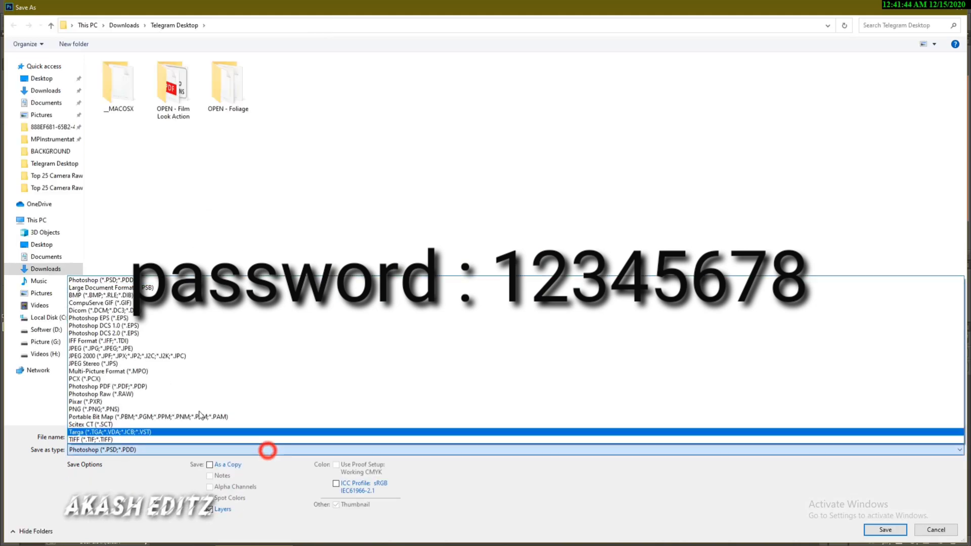
{"action": "left_click", "coordinate": [157, 349]}
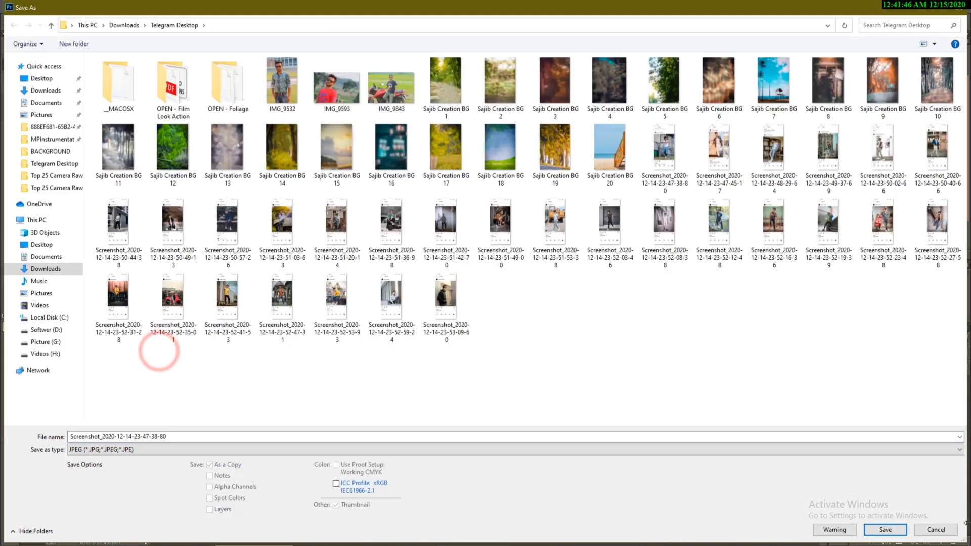